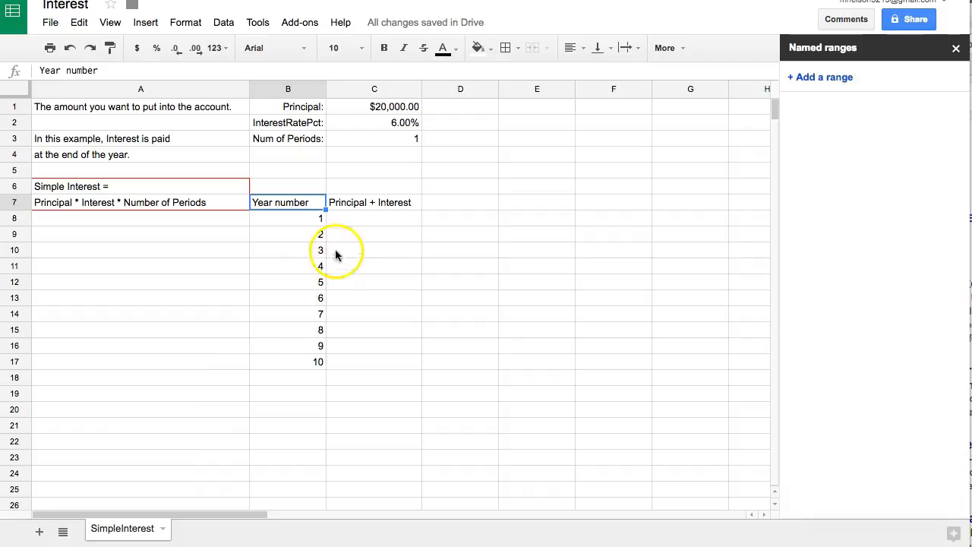
- Enter the simple interest formula =C1*C2*B8 in cell C8 for year 1
{"action": "left_click", "coordinate": [358, 222]}
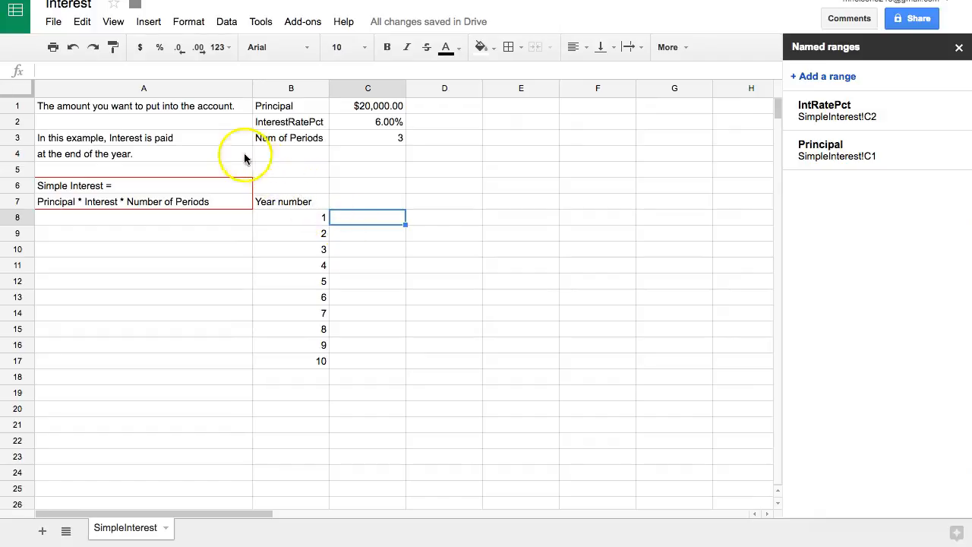
{"action": "left_click", "coordinate": [113, 69]}
{"action": "type", "text": "="}
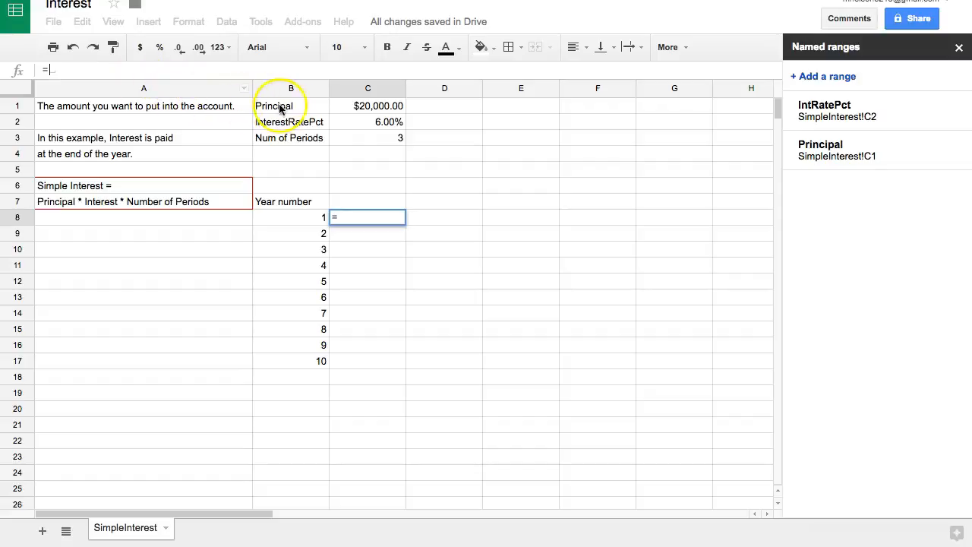
{"action": "left_click", "coordinate": [340, 110]}
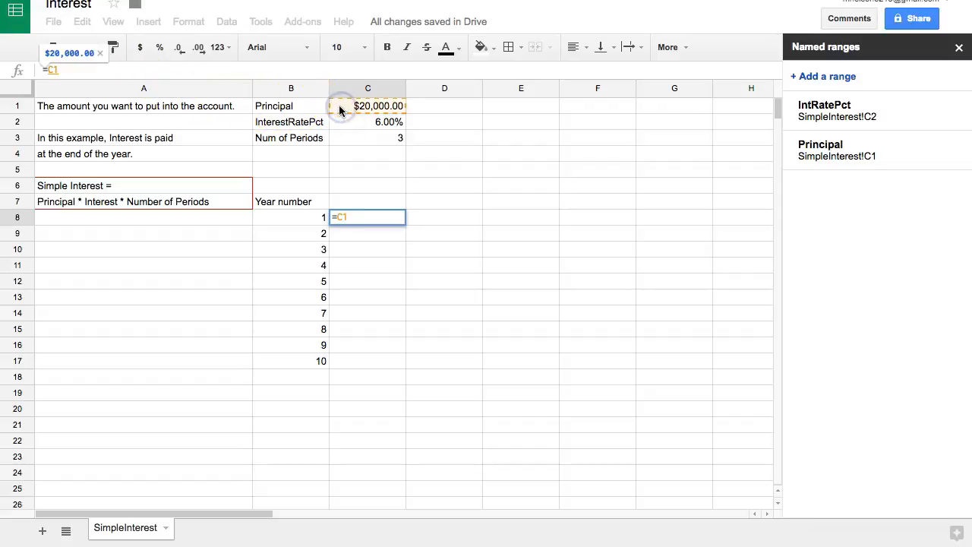
{"action": "type", "text": "*"}
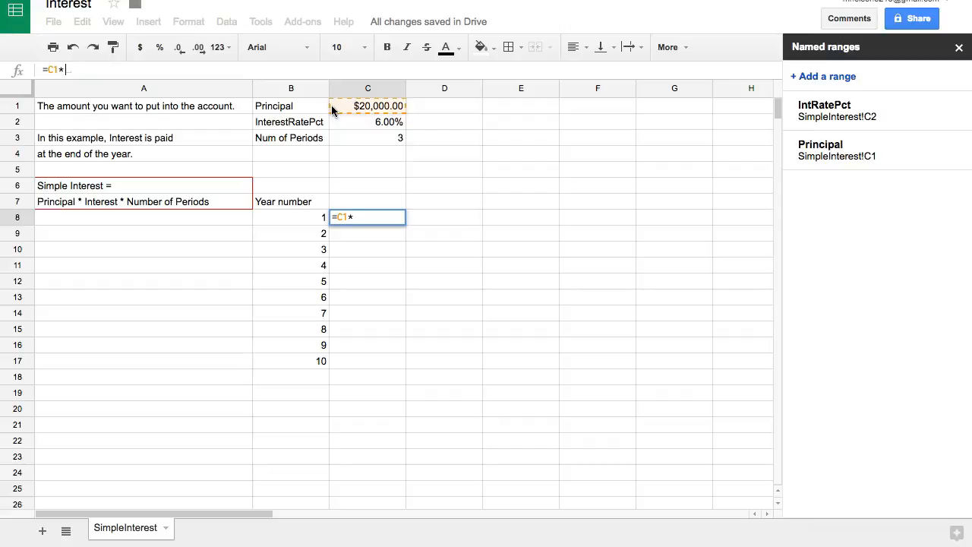
{"action": "left_click", "coordinate": [341, 124]}
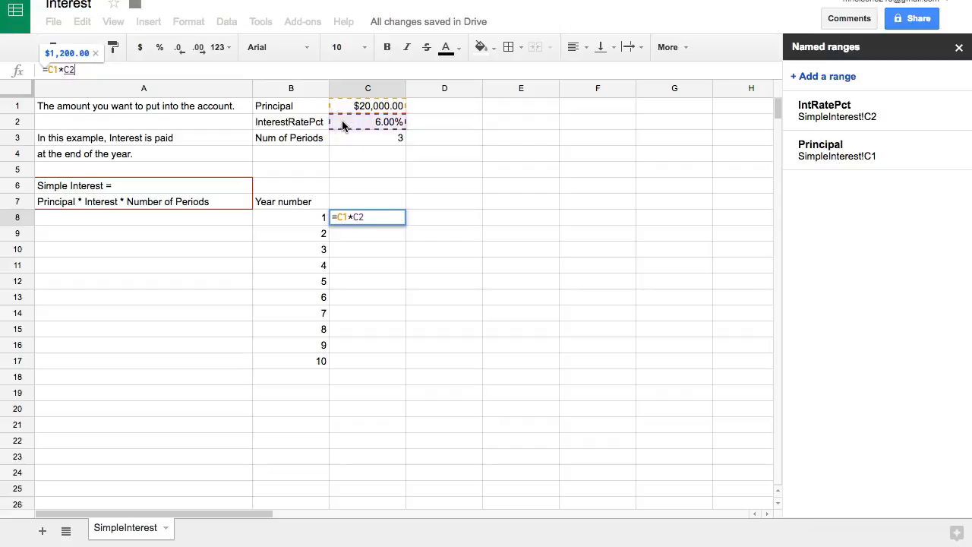
{"action": "type", "text": "*"}
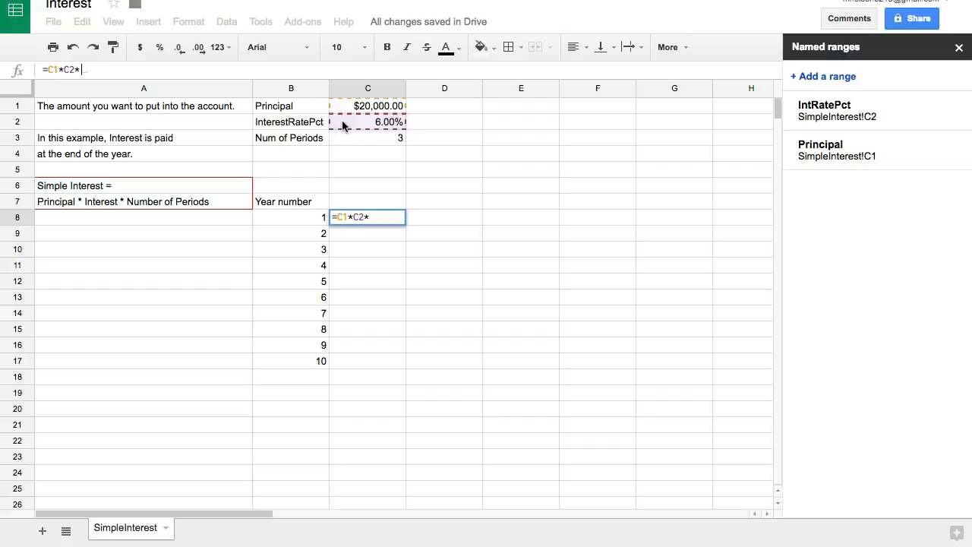
{"action": "left_click", "coordinate": [312, 220]}
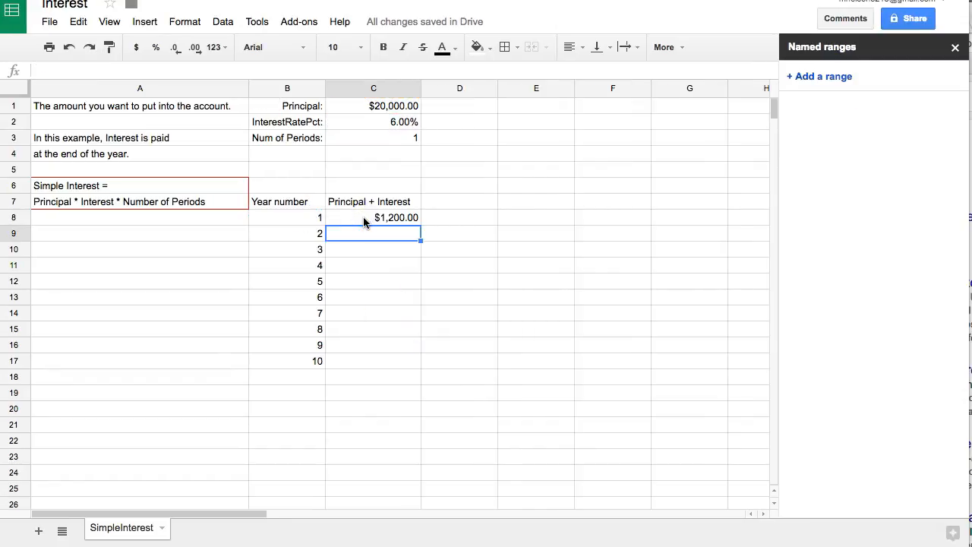
- Edit the formula in C8 to add the principal to the interest, as =(C1*C2*B8)+C1
{"action": "left_click", "coordinate": [364, 220]}
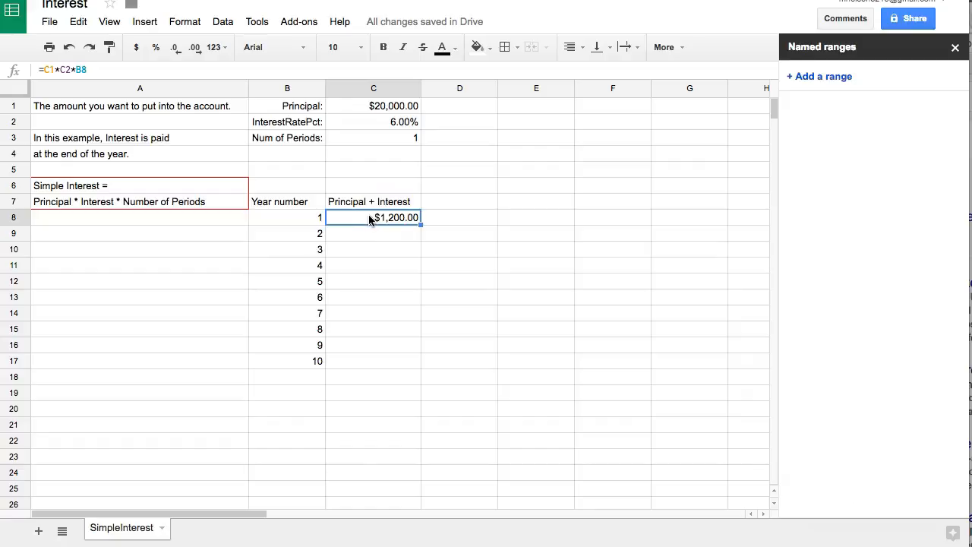
{"action": "left_click", "coordinate": [46, 69]}
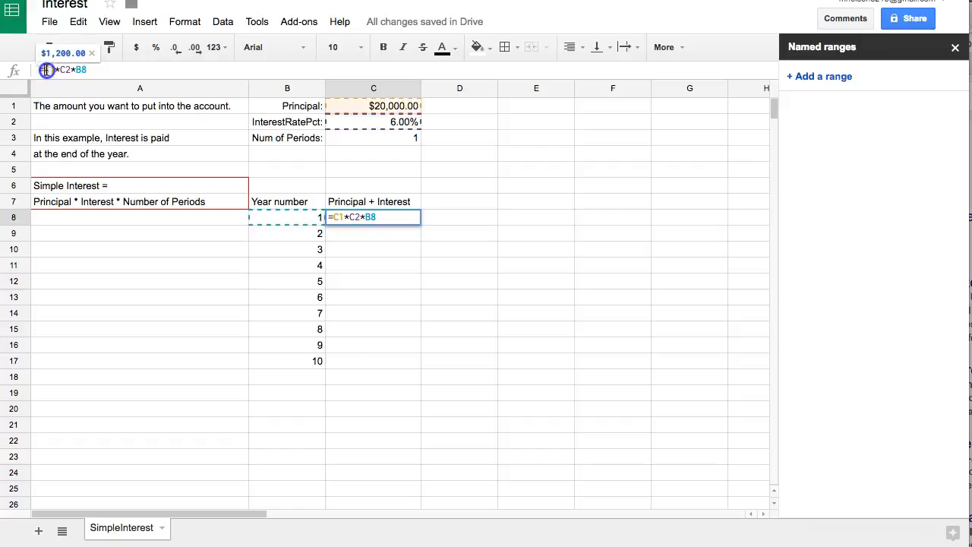
{"action": "type", "text": "("}
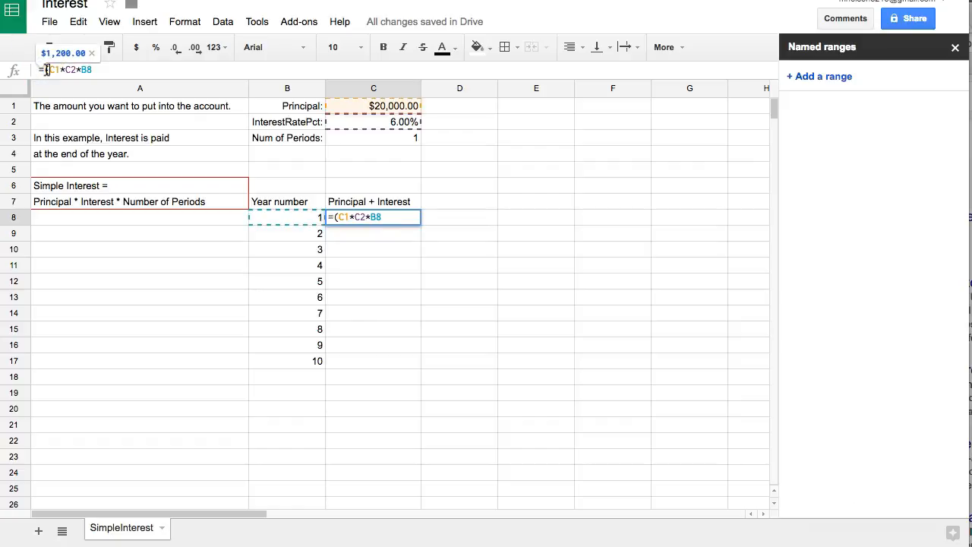
{"action": "left_click", "coordinate": [95, 69]}
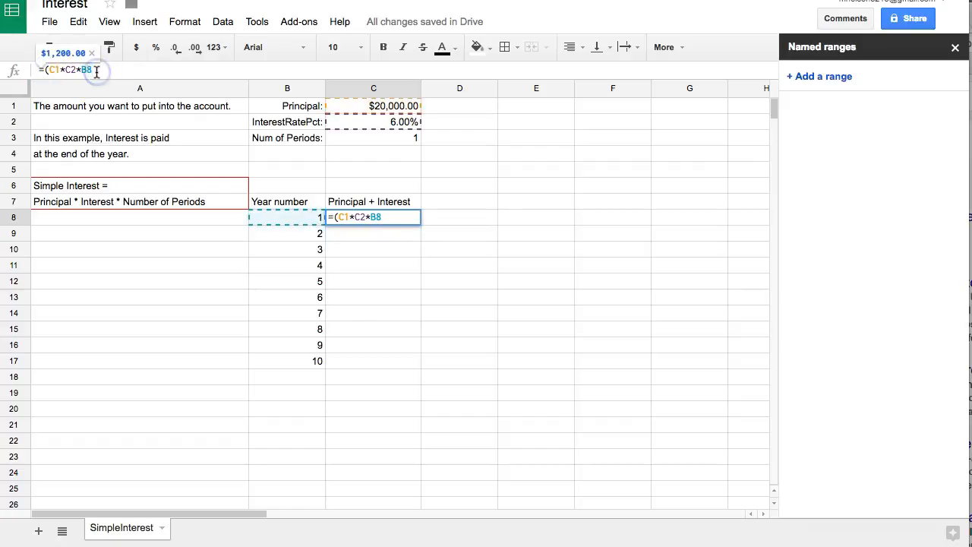
{"action": "type", "text": ")"}
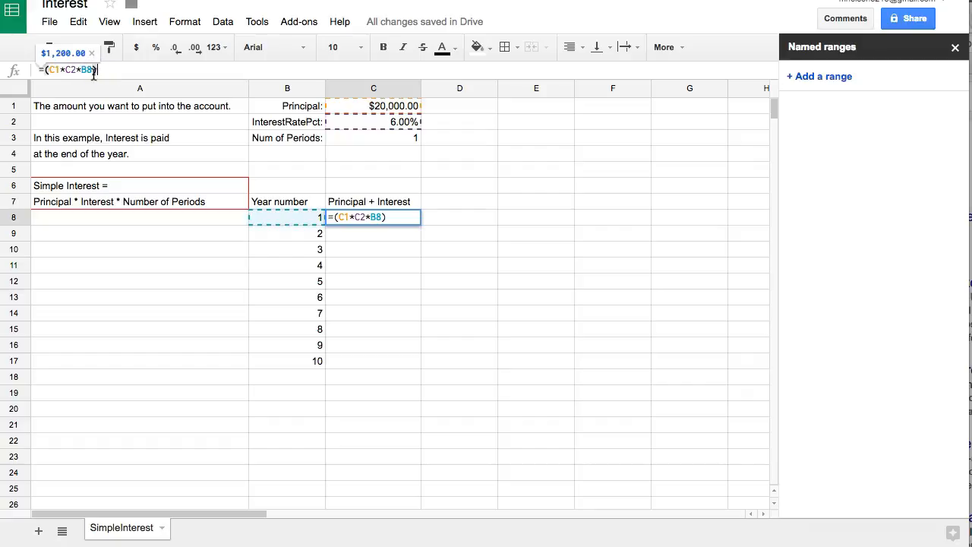
{"action": "type", "text": "+"}
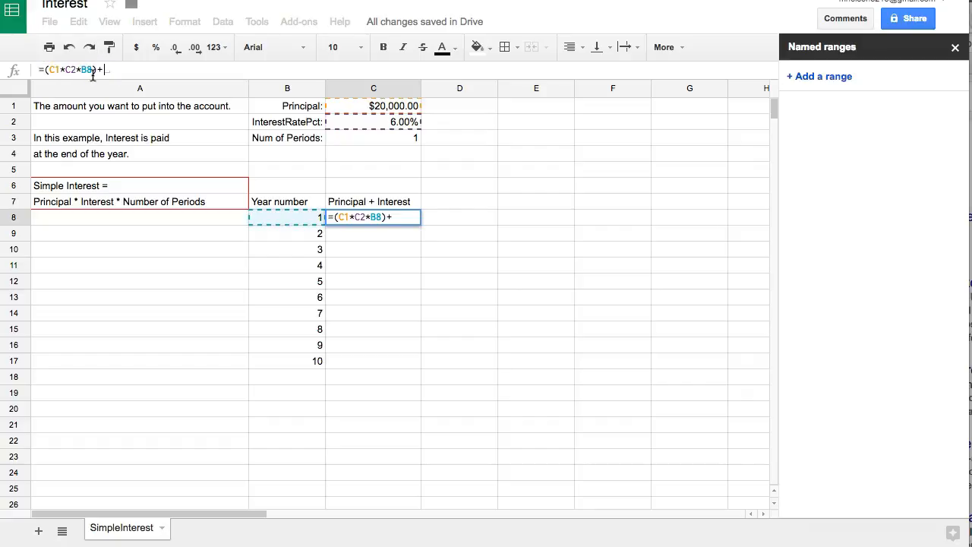
{"action": "left_click", "coordinate": [345, 107]}
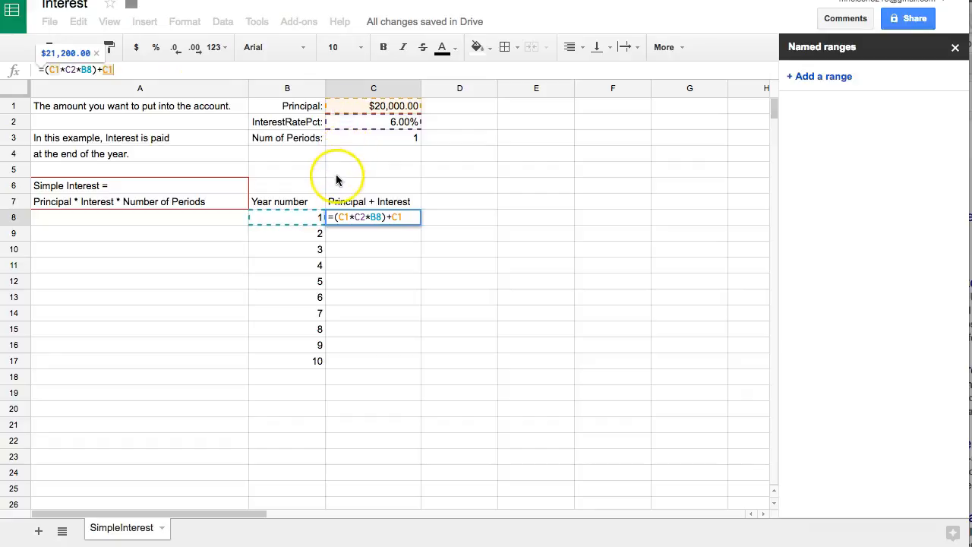
{"action": "key", "text": "Return"}
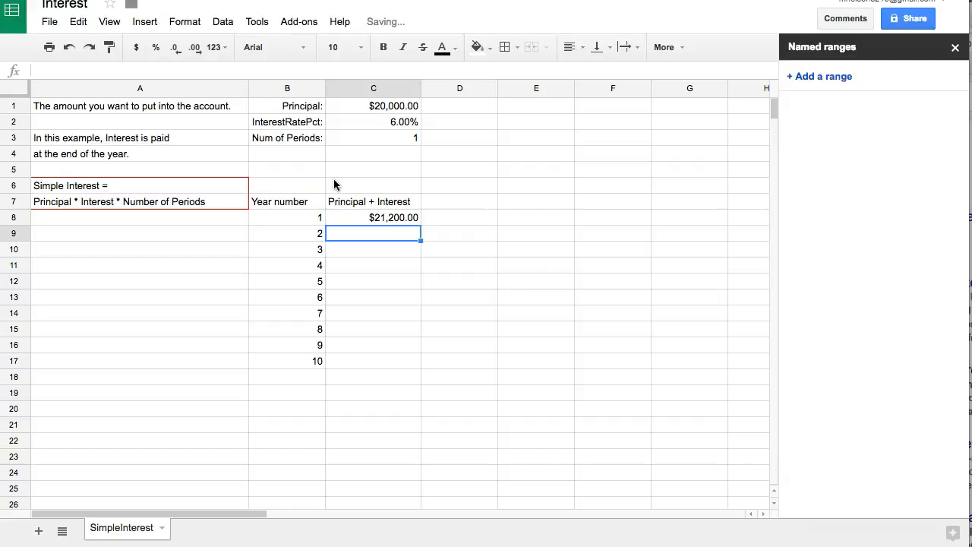
- Try filling the C8 formula with relative references down through C17, and undo the fill
{"action": "key", "text": "Up"}
{"action": "left_click", "coordinate": [54, 510]}
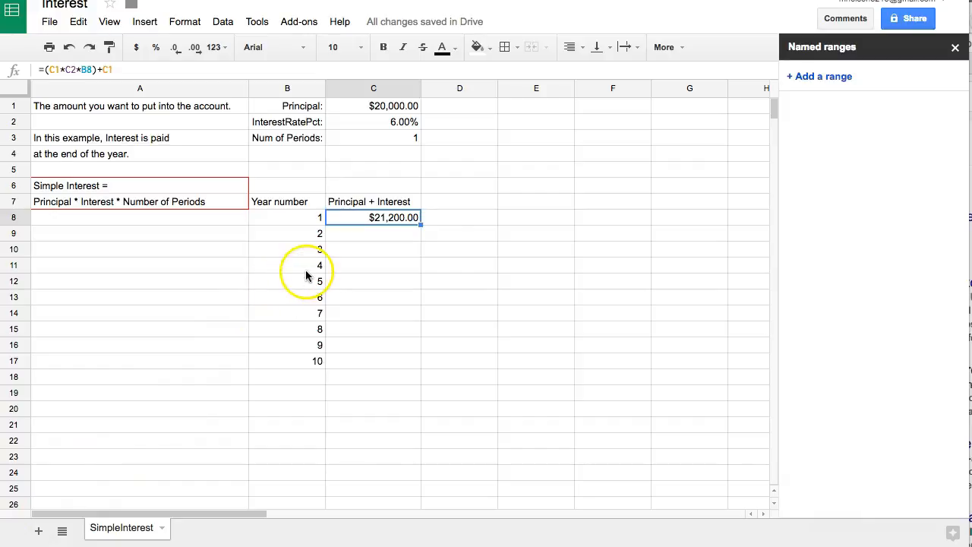
{"action": "left_click", "coordinate": [420, 222]}
{"action": "left_click_drag", "start_coordinate": [420, 221], "coordinate": [418, 358]}
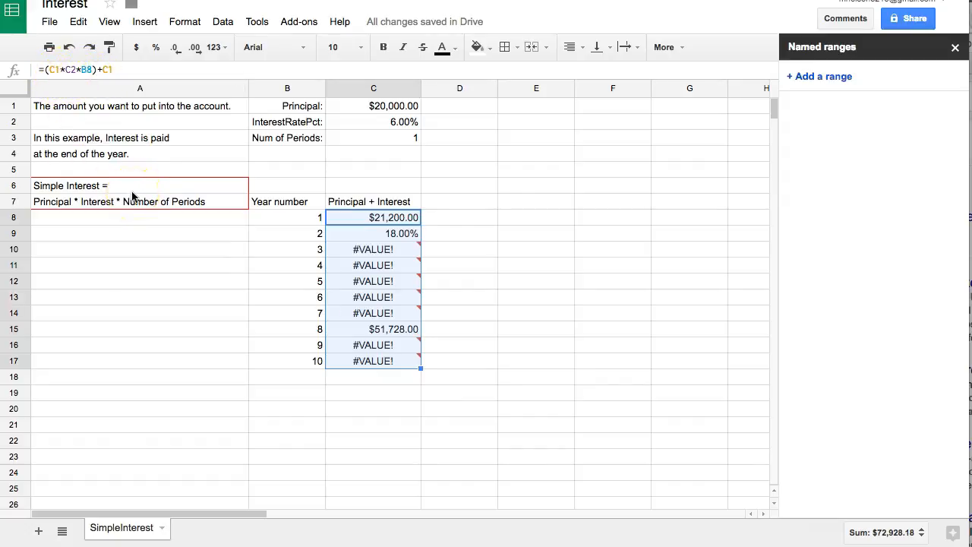
{"action": "key", "text": "ctrl+z"}
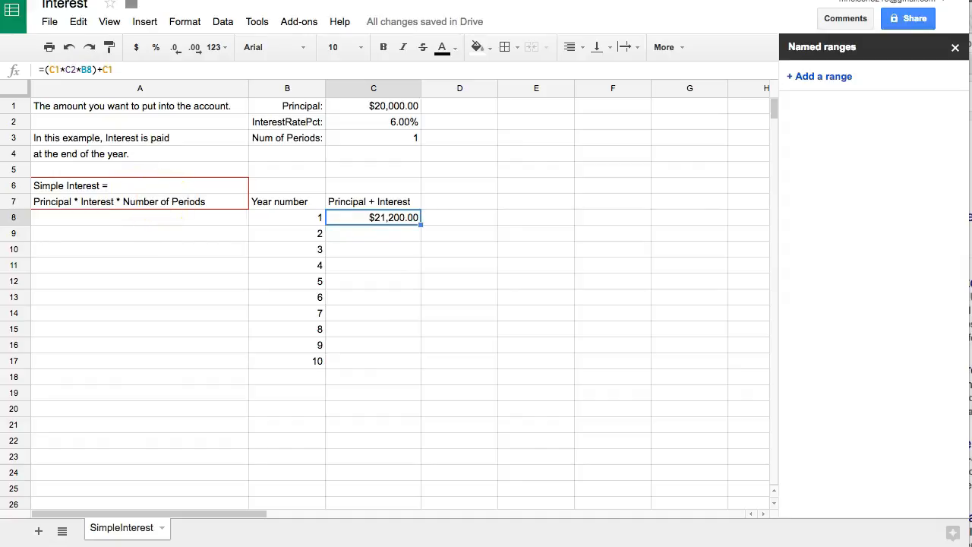
- Make the two column C references inside the parentheses of C8's formula absolute, as ($C$1*$C$2*B8)
{"action": "left_click", "coordinate": [354, 220]}
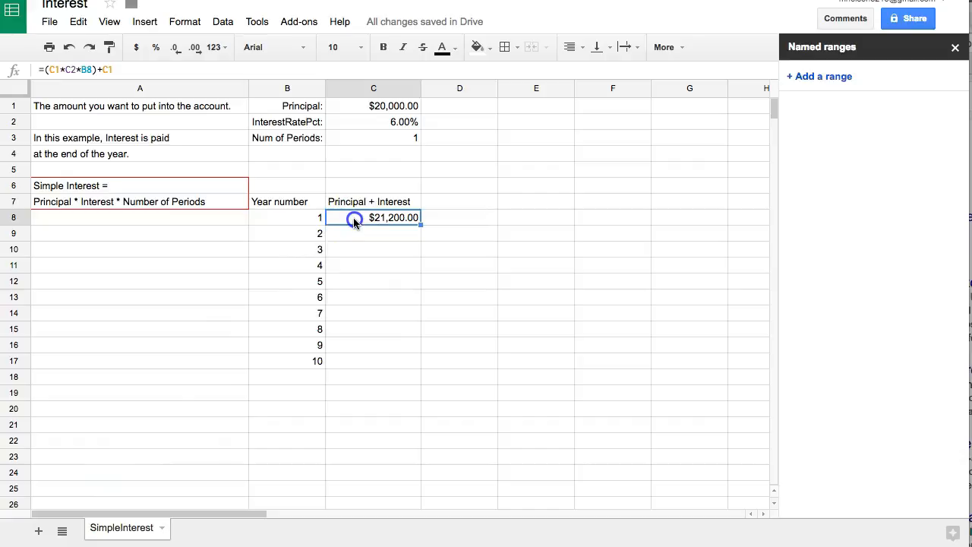
{"action": "double_click", "coordinate": [354, 219]}
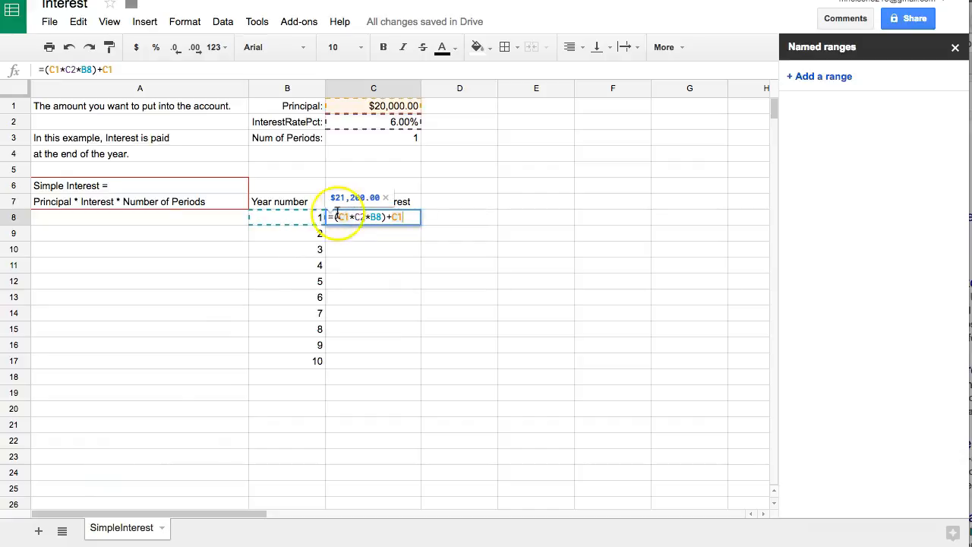
{"action": "left_click", "coordinate": [51, 69]}
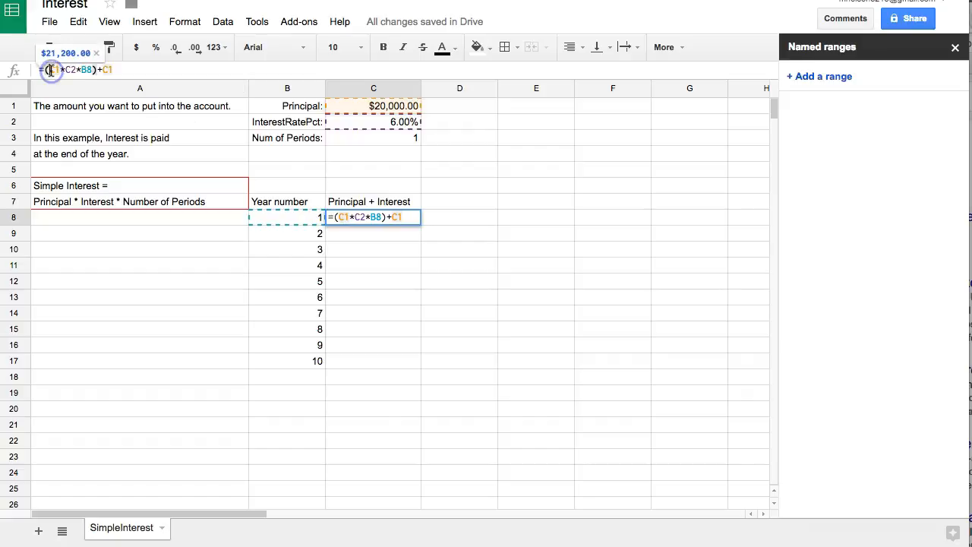
{"action": "type", "text": "$"}
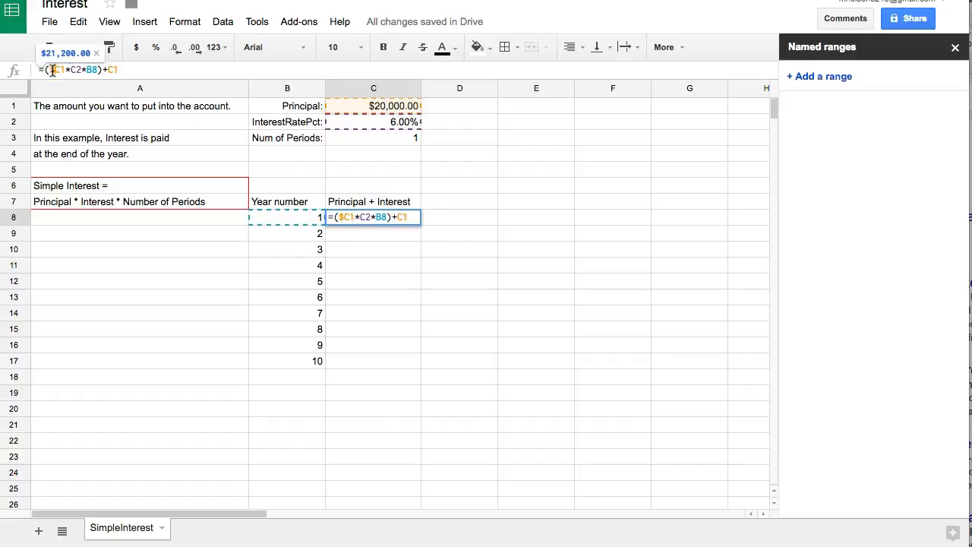
{"action": "left_click", "coordinate": [61, 70]}
{"action": "type", "text": "$C$"}
{"action": "left_click", "coordinate": [75, 70]}
{"action": "type", "text": "$"}
{"action": "left_click", "coordinate": [83, 70]}
{"action": "type", "text": "$C$"}
- Make the added principal reference in C8's formula absolute as $C$1, and fill the formula down through C17
{"action": "left_click", "coordinate": [123, 69]}
{"action": "type", "text": "$"}
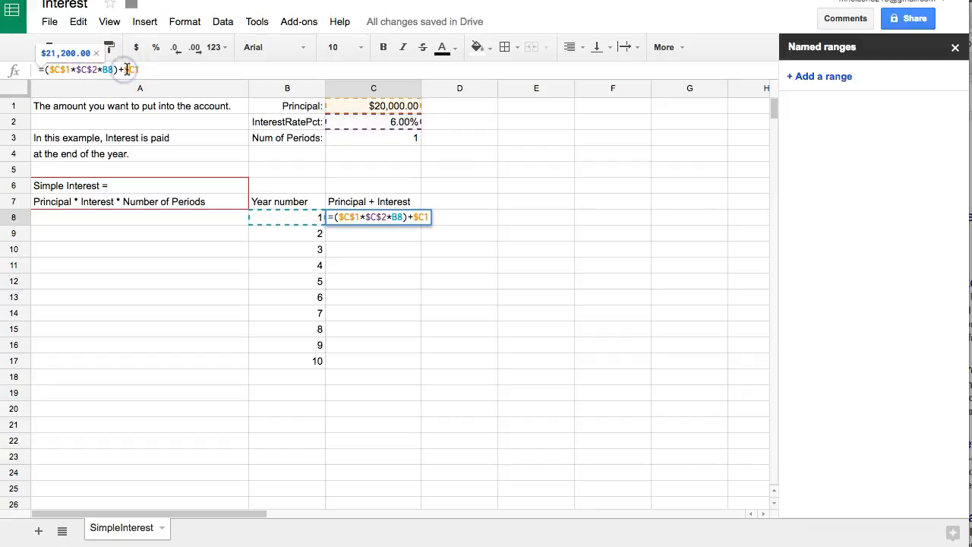
{"action": "left_click", "coordinate": [134, 69]}
{"action": "type", "text": "$"}
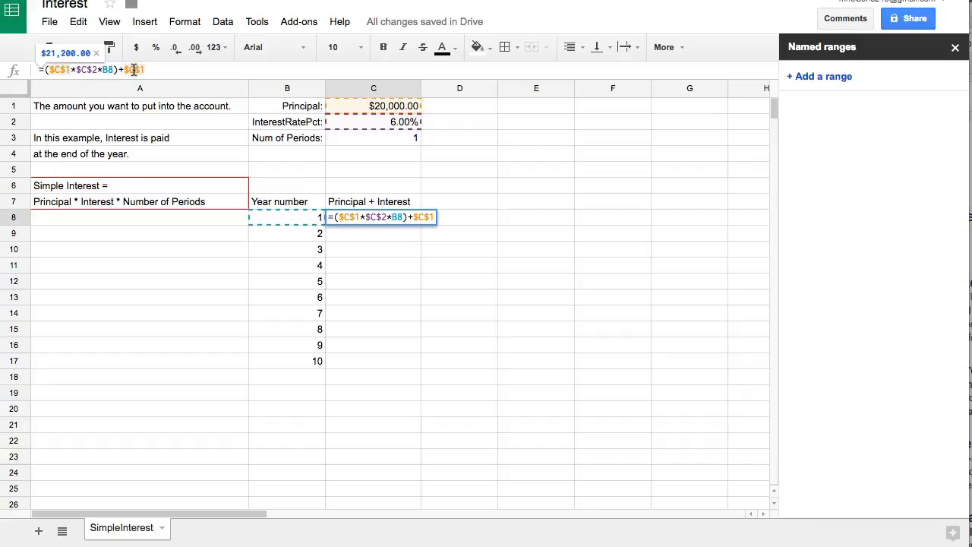
{"action": "key", "text": "Return"}
{"action": "left_click", "coordinate": [386, 217]}
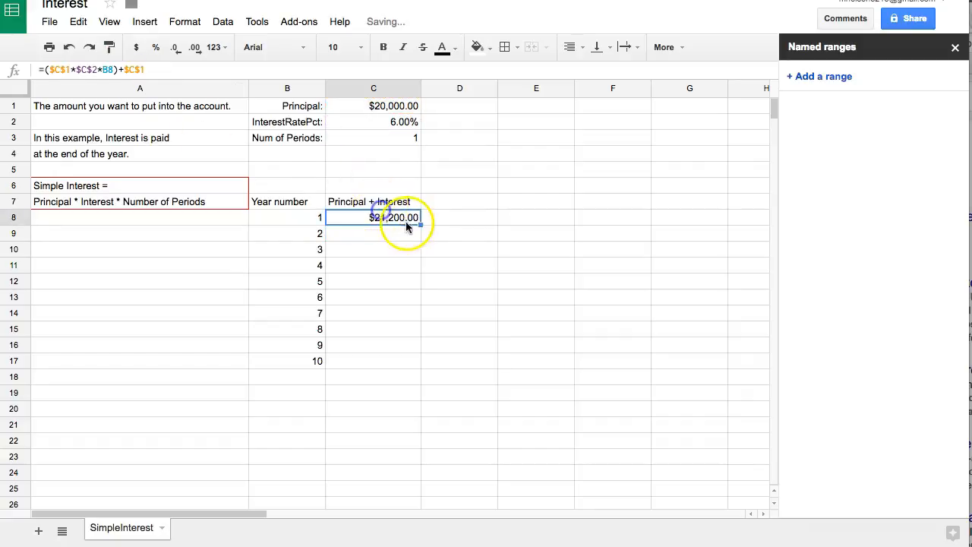
{"action": "left_click_drag", "start_coordinate": [420, 224], "coordinate": [406, 358]}
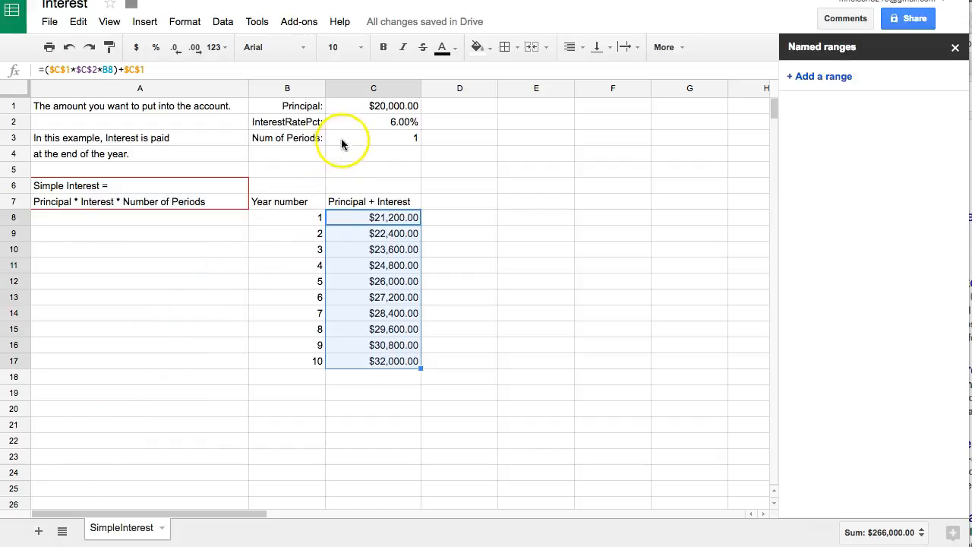
- Define a named range called Principal for cell C1
{"action": "double_click", "coordinate": [351, 107]}
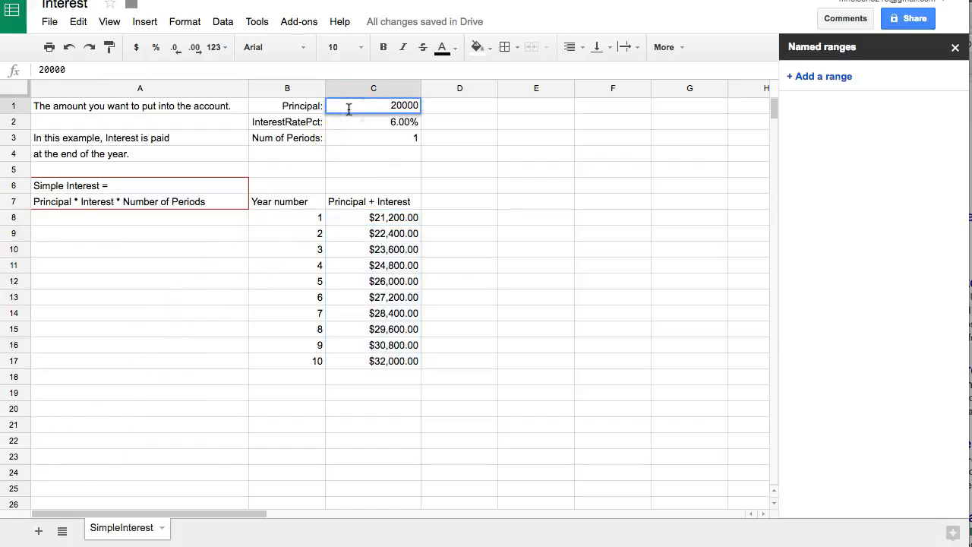
{"action": "left_click", "coordinate": [228, 27]}
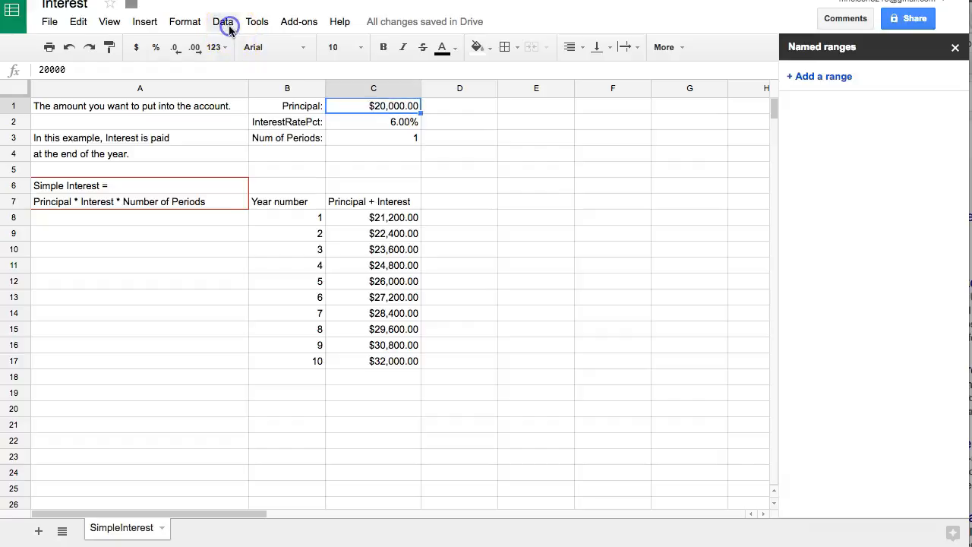
{"action": "left_click", "coordinate": [228, 27]}
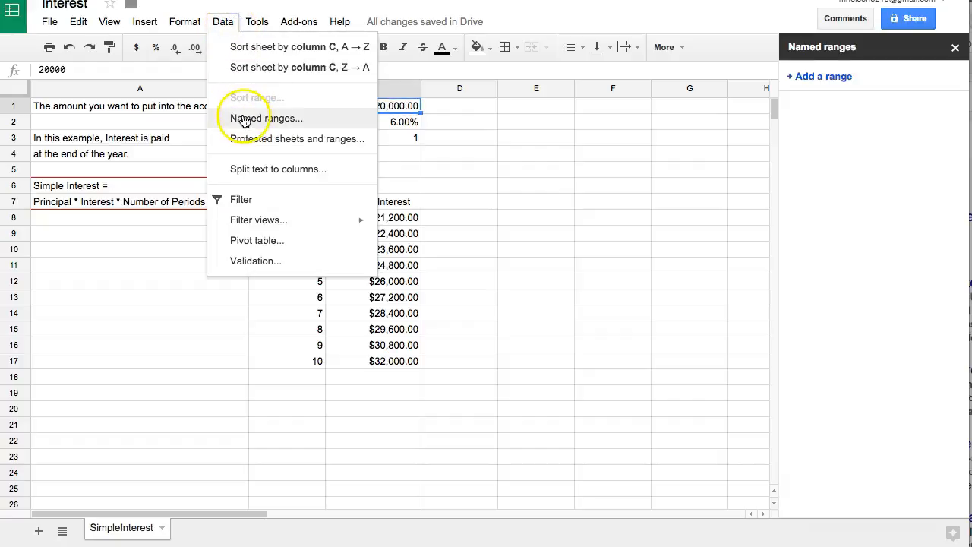
{"action": "left_click", "coordinate": [266, 118]}
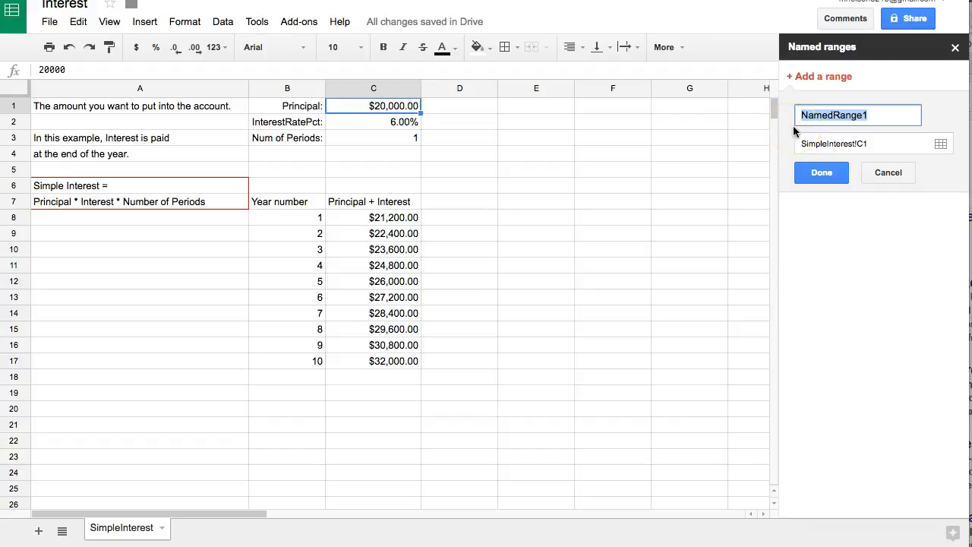
{"action": "type", "text": "Principal"}
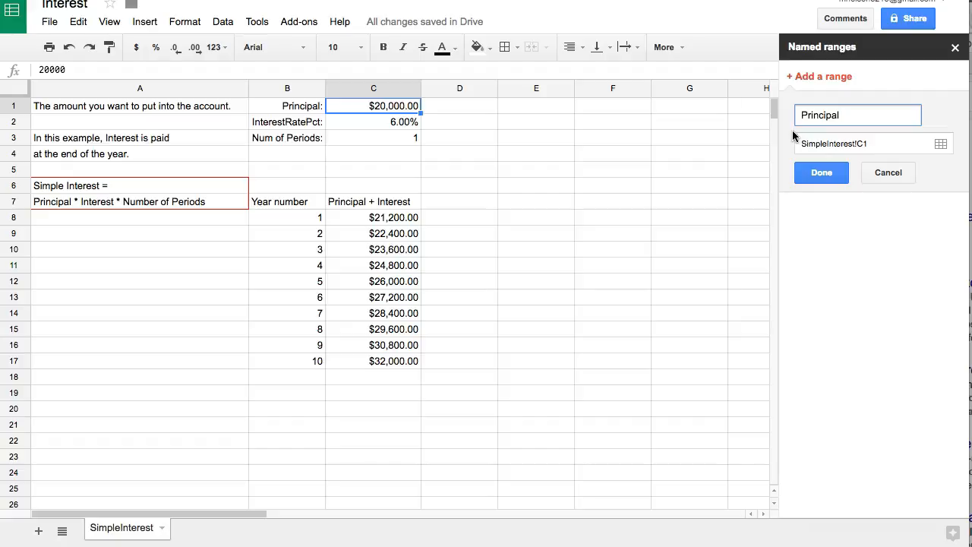
{"action": "left_click", "coordinate": [806, 175]}
{"action": "left_click", "coordinate": [803, 181]}
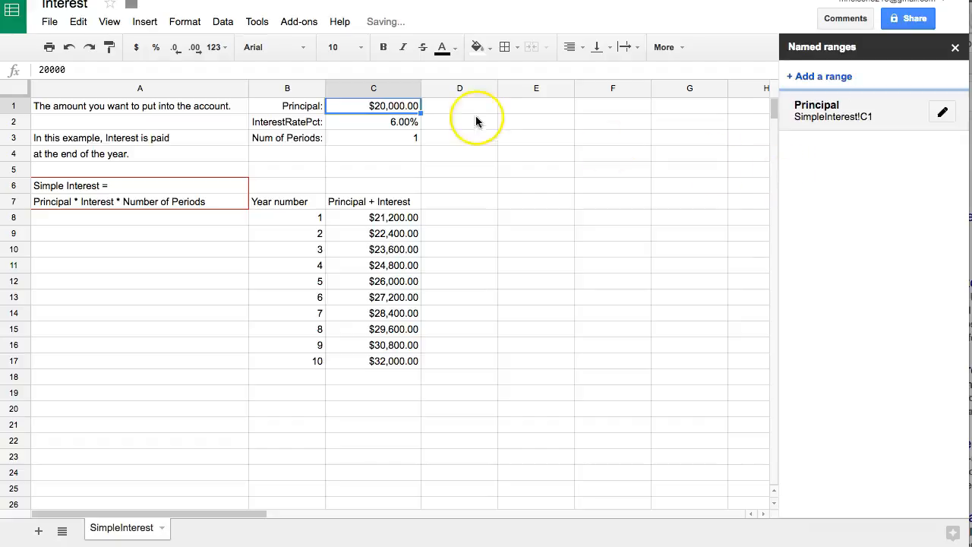
- Define a named range called IntRatePct for cell C2
{"action": "left_click", "coordinate": [389, 123]}
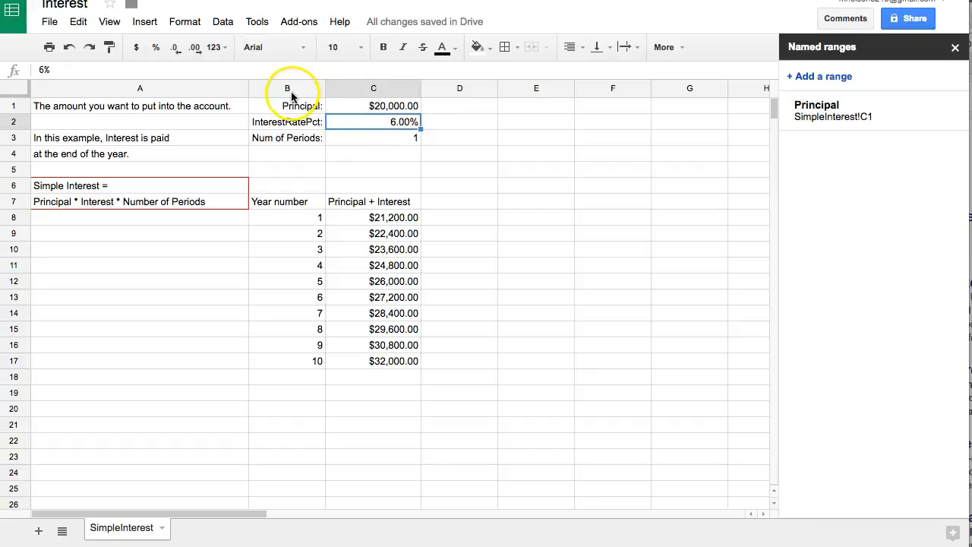
{"action": "left_click", "coordinate": [222, 21]}
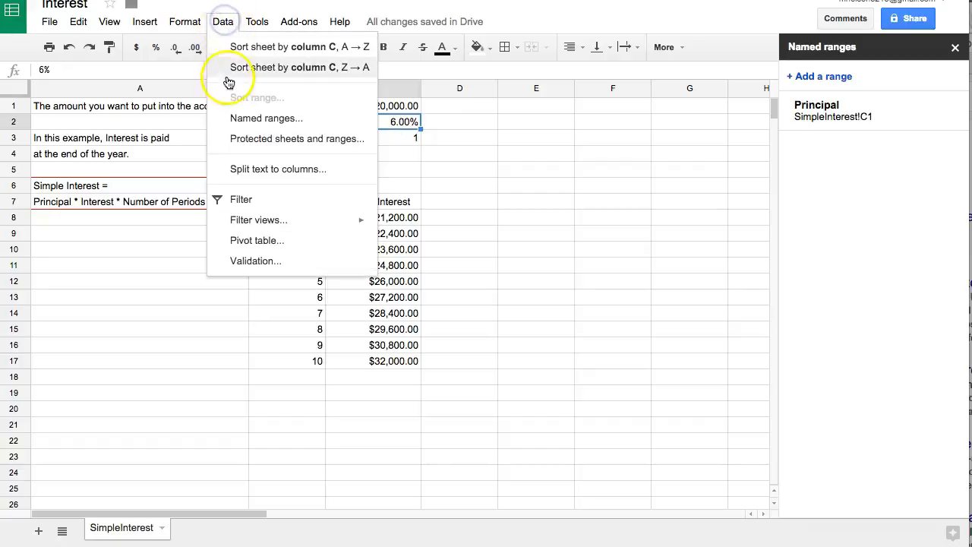
{"action": "left_click", "coordinate": [235, 119]}
{"action": "type", "text": "IntRatePct"}
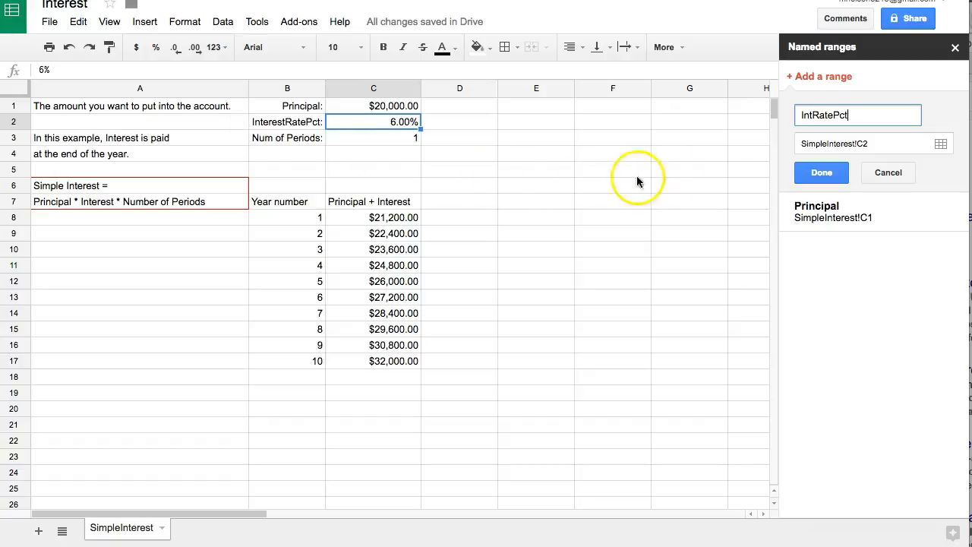
{"action": "left_click", "coordinate": [805, 174]}
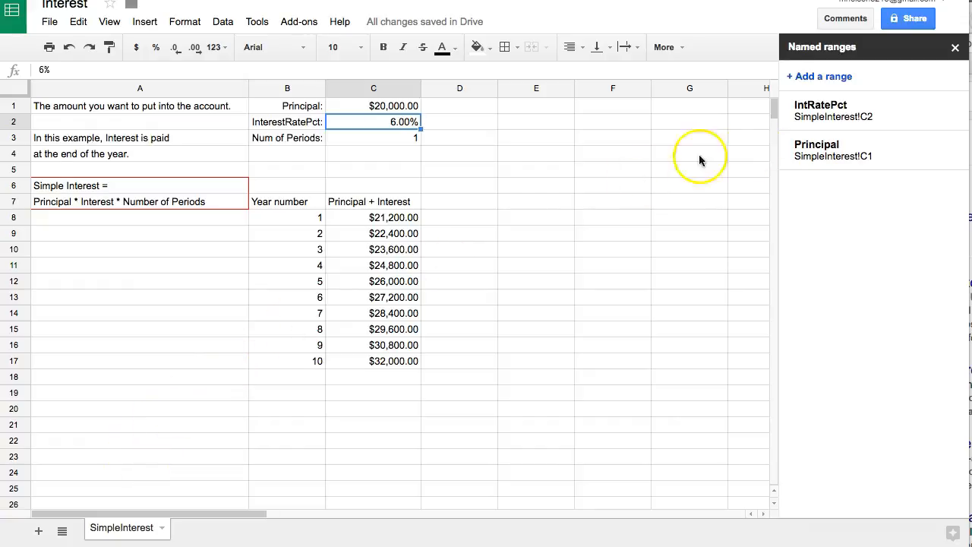
- Check which cells the Principal and IntRatePct named ranges refer to by selecting each in the named ranges list
{"action": "left_click", "coordinate": [812, 151]}
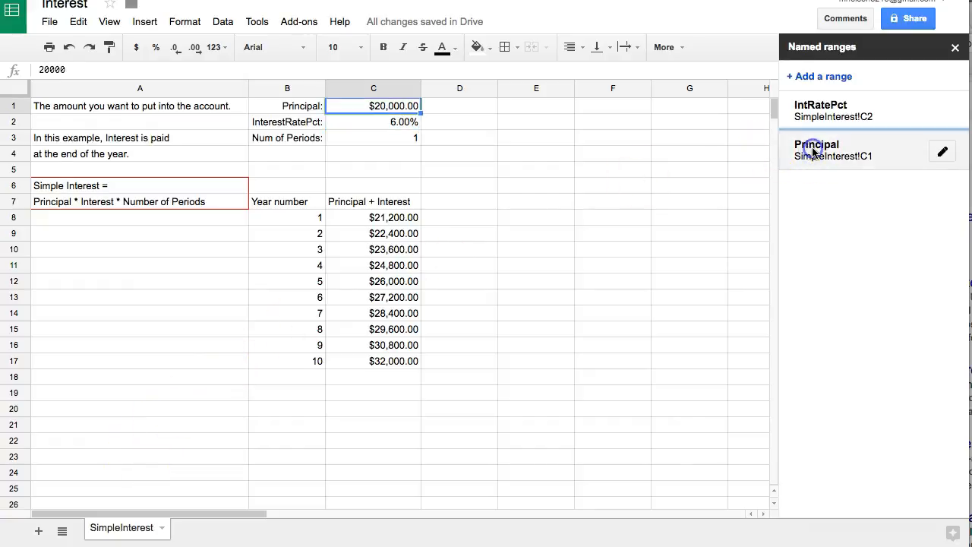
{"action": "left_click", "coordinate": [818, 108]}
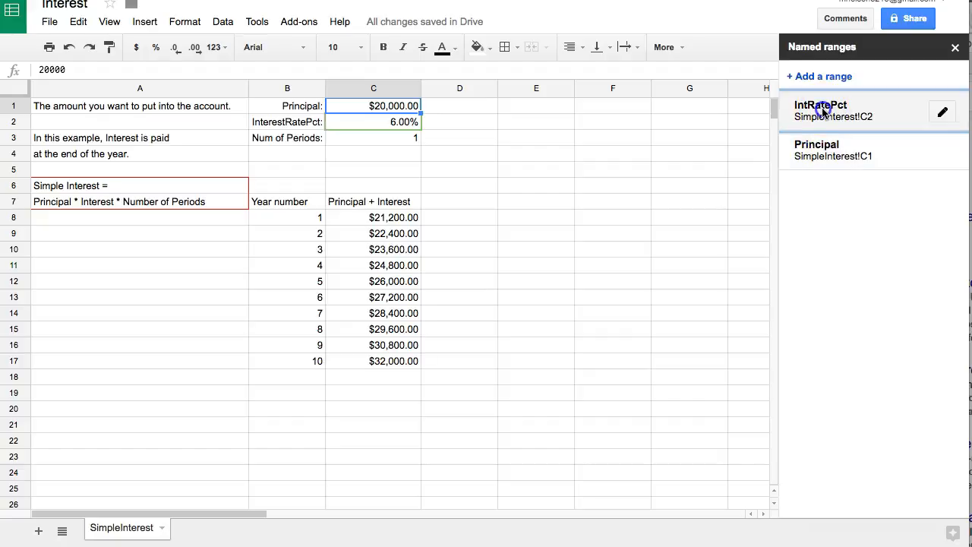
{"action": "left_click", "coordinate": [824, 145]}
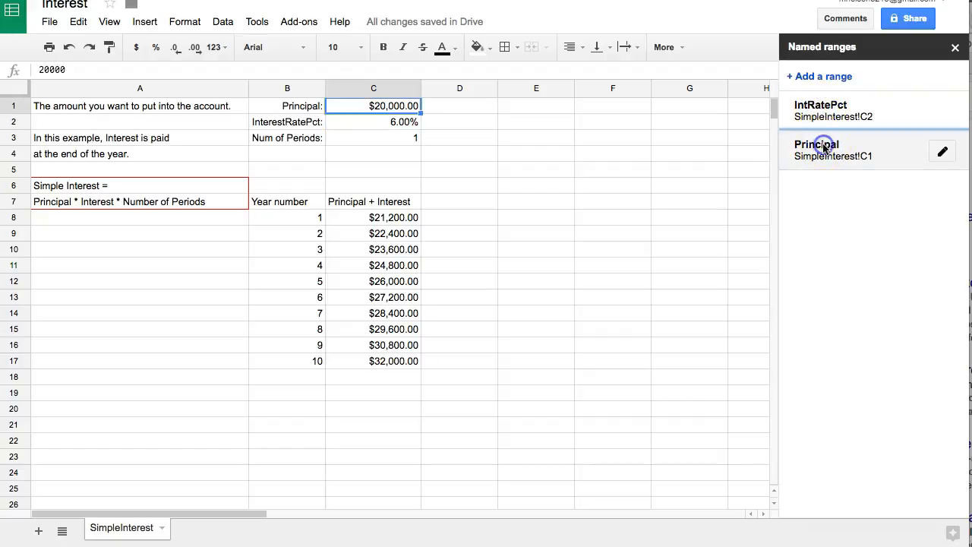
{"action": "left_click", "coordinate": [822, 114]}
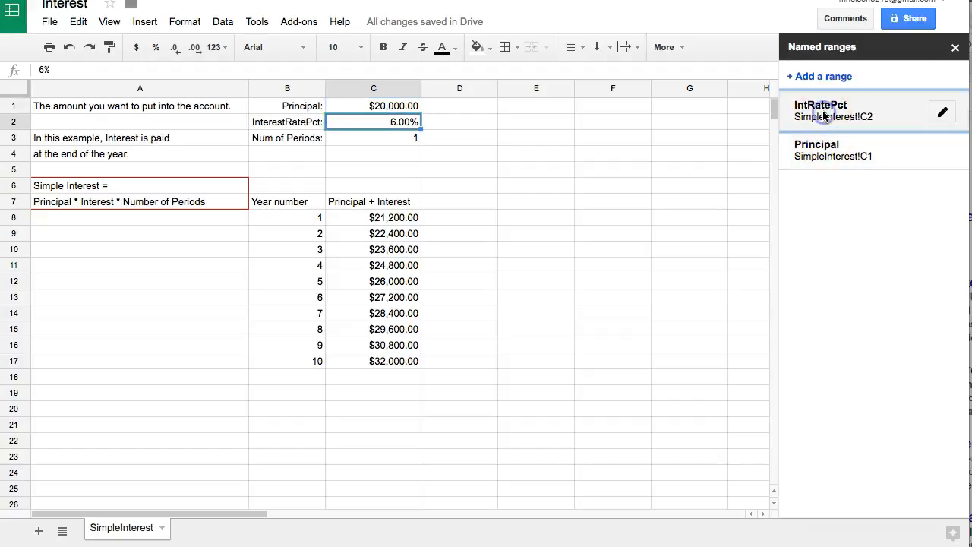
{"action": "left_click", "coordinate": [823, 148]}
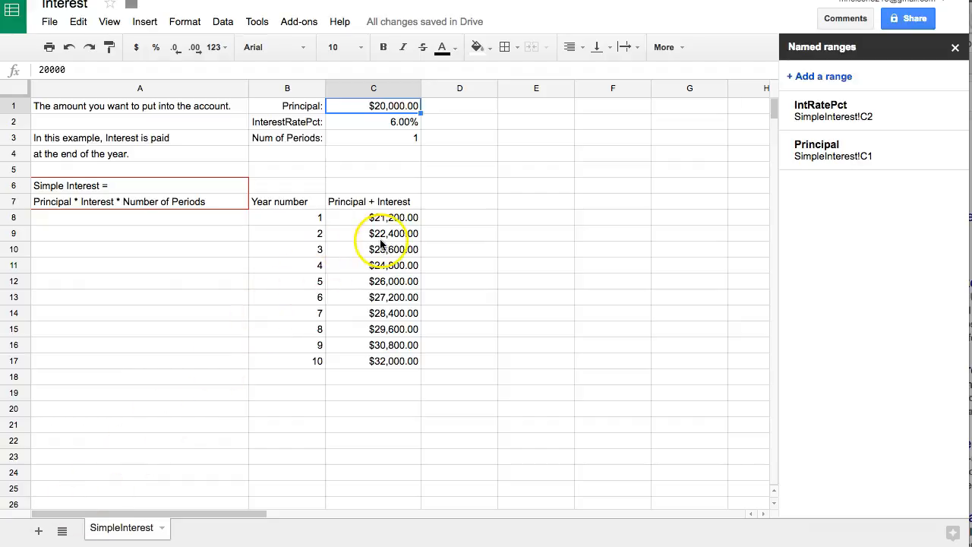
- Enter the formula =(Principal*IntRatePct*B8)+Principal in D8 and fill it down through D17
{"action": "left_click", "coordinate": [449, 221]}
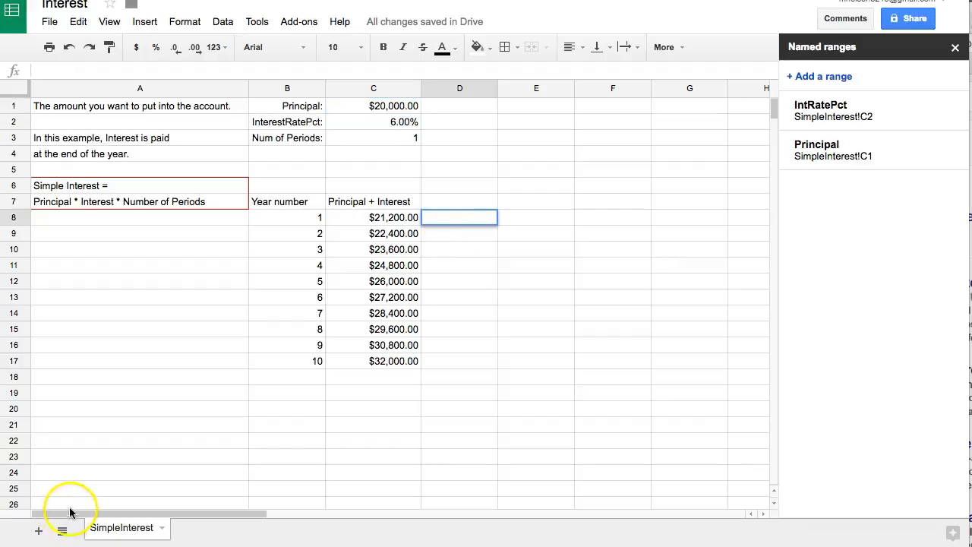
{"action": "left_click", "coordinate": [447, 217]}
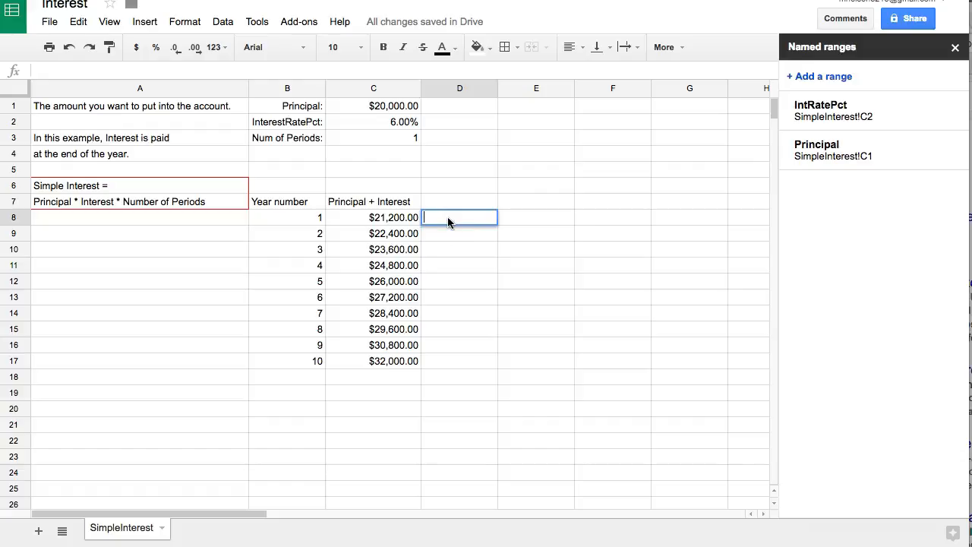
{"action": "type", "text": "=(Pri"}
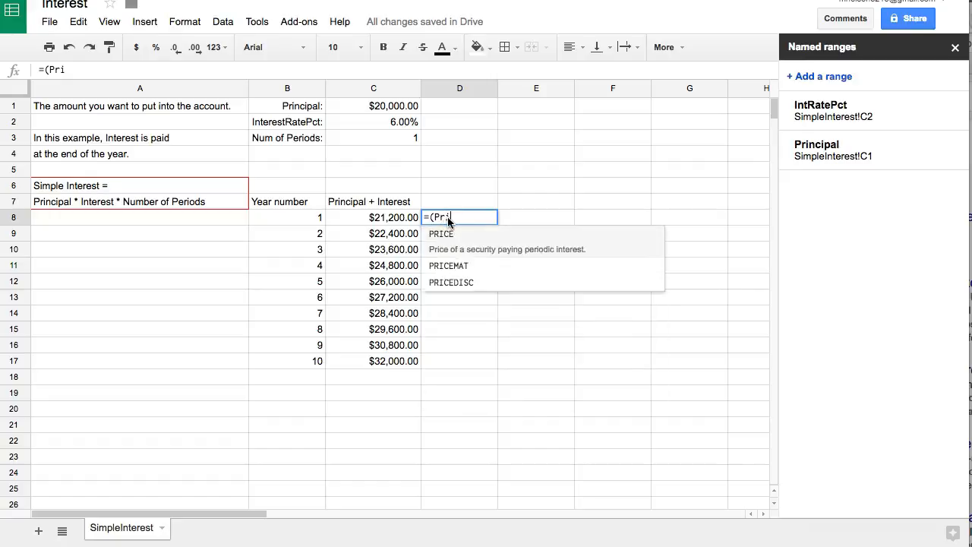
{"action": "type", "text": "ncipal"}
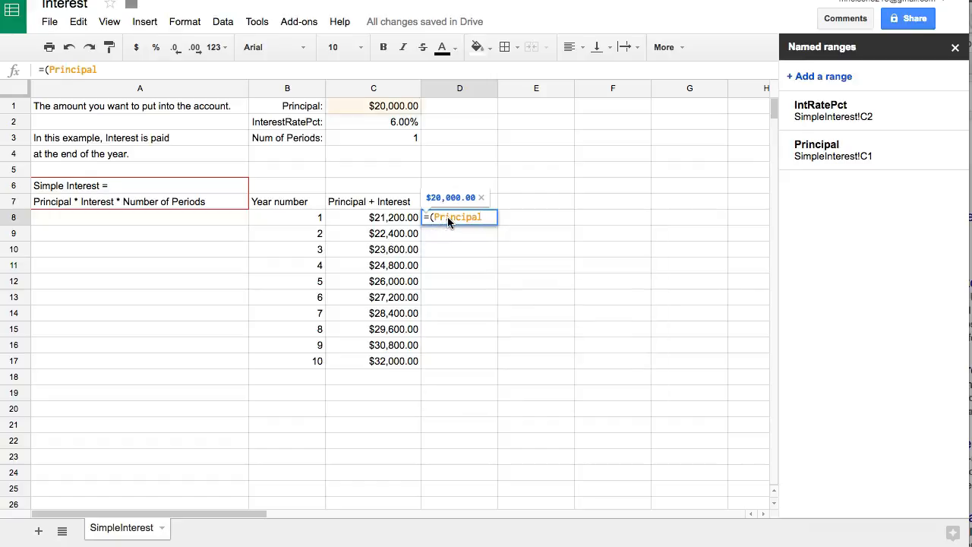
{"action": "type", "text": "*In"}
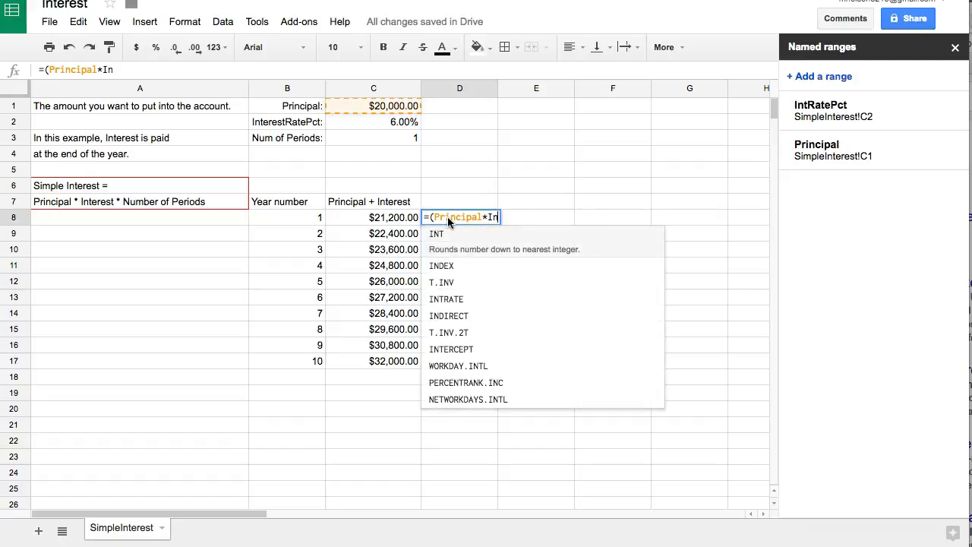
{"action": "type", "text": "tRat"}
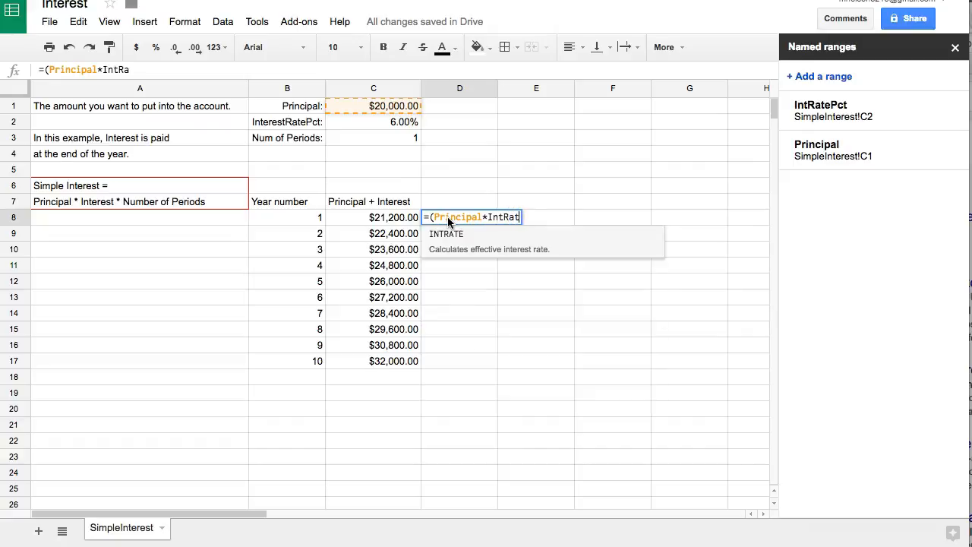
{"action": "type", "text": "ePct*"}
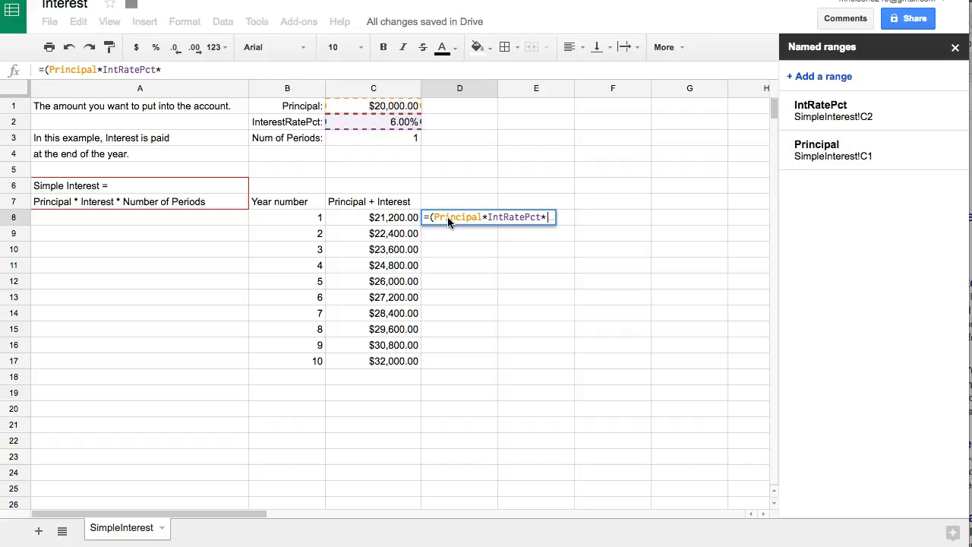
{"action": "left_click", "coordinate": [308, 219]}
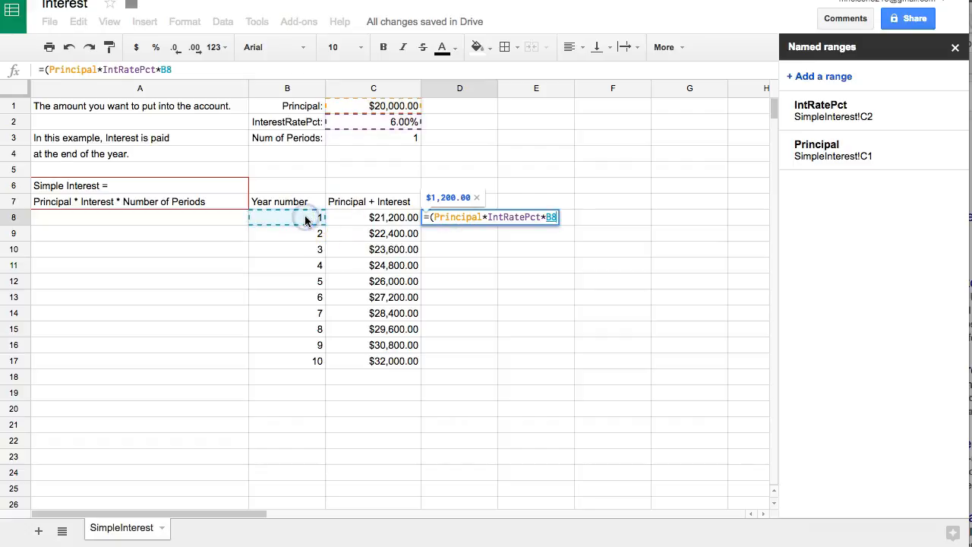
{"action": "type", "text": ")"}
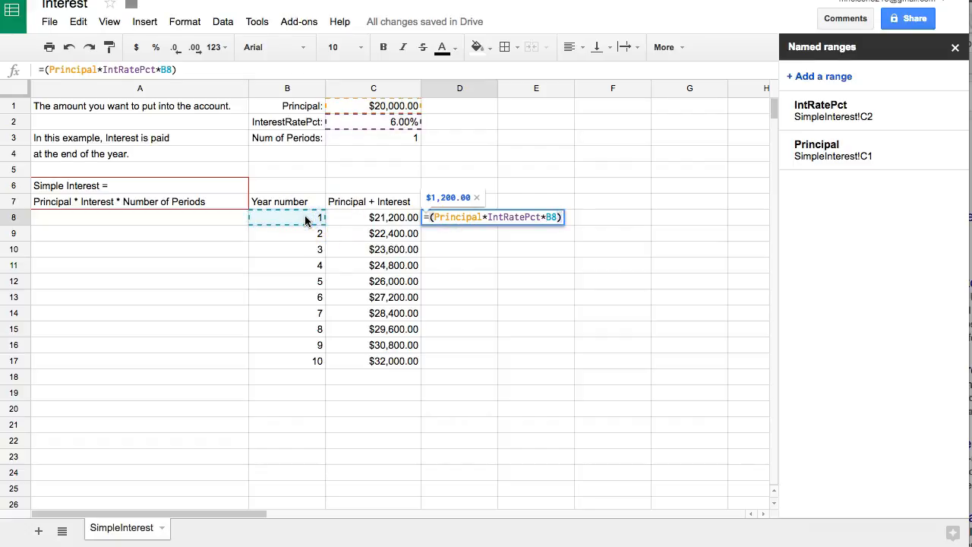
{"action": "type", "text": "+Principal"}
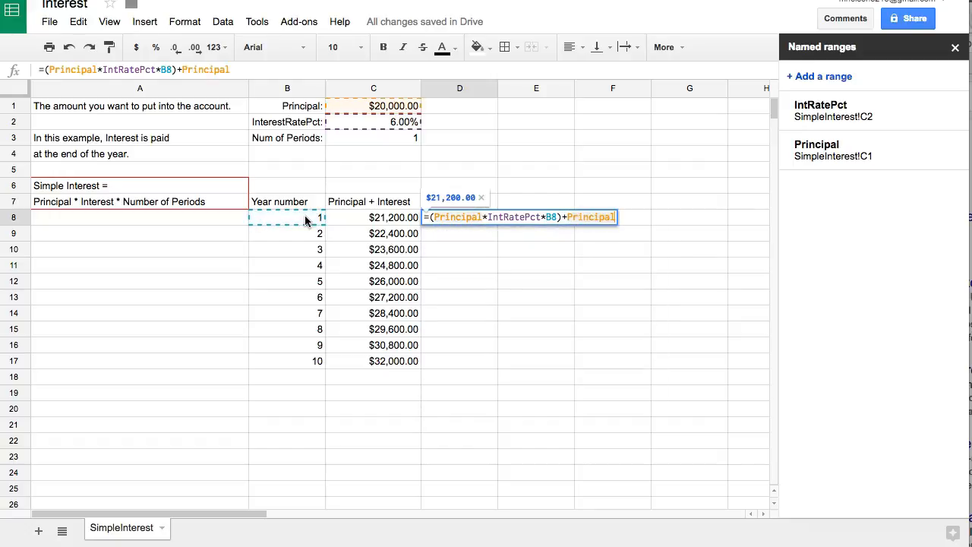
{"action": "key", "text": "Return"}
{"action": "key", "text": "Up"}
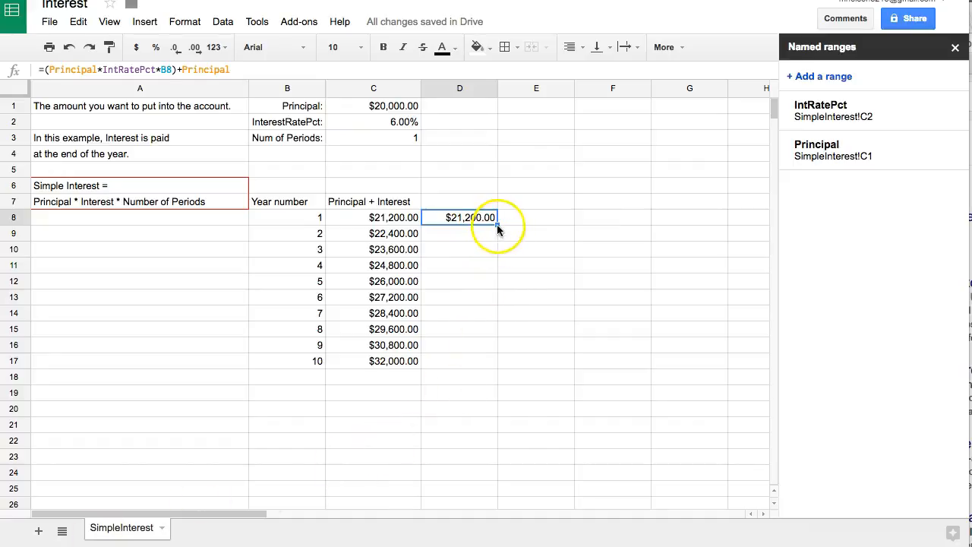
{"action": "left_click_drag", "start_coordinate": [497, 222], "coordinate": [490, 361]}
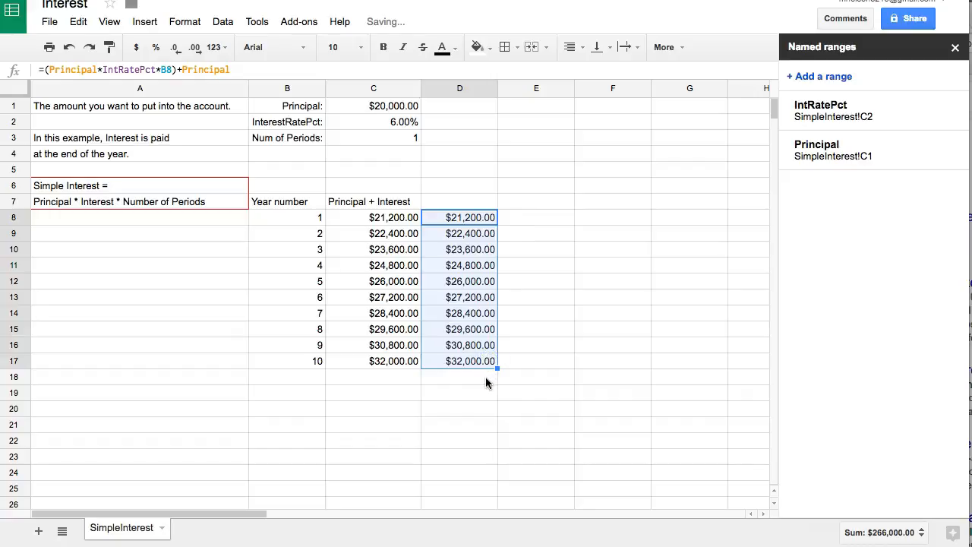